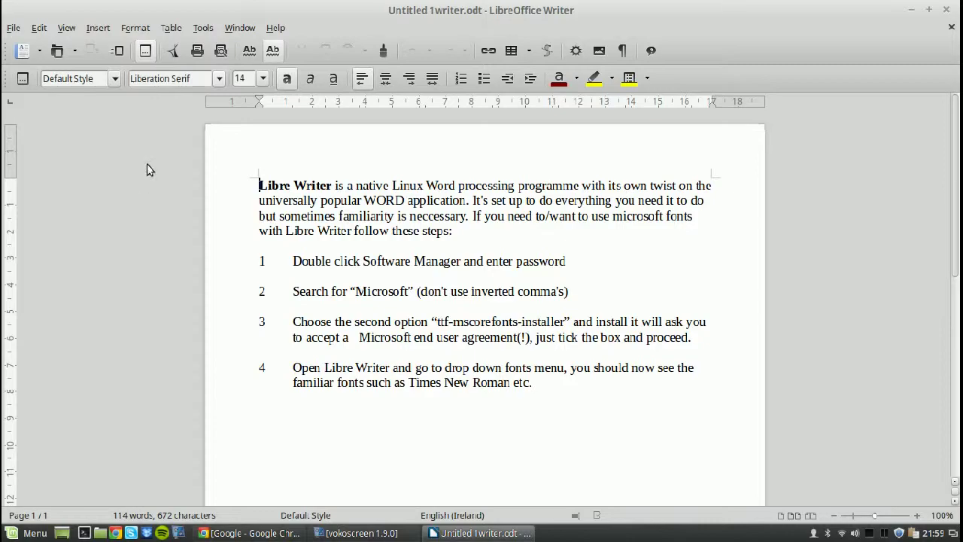
Scroll through the available fonts list and close it without changing the font
left_click(219, 78)
scroll(218, 148, "down", 2)
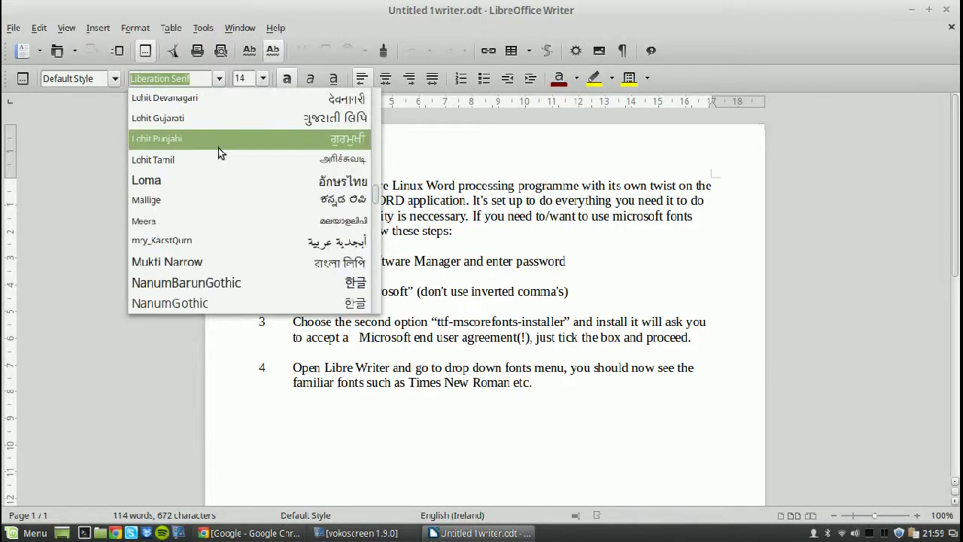
scroll(218, 148, "down", 3)
scroll(218, 149, "down", 1)
scroll(218, 149, "down", 1)
scroll(219, 149, "down", 1)
scroll(218, 149, "down", 2)
scroll(218, 151, "down", 2)
scroll(218, 151, "down", 3)
scroll(219, 150, "down", 1)
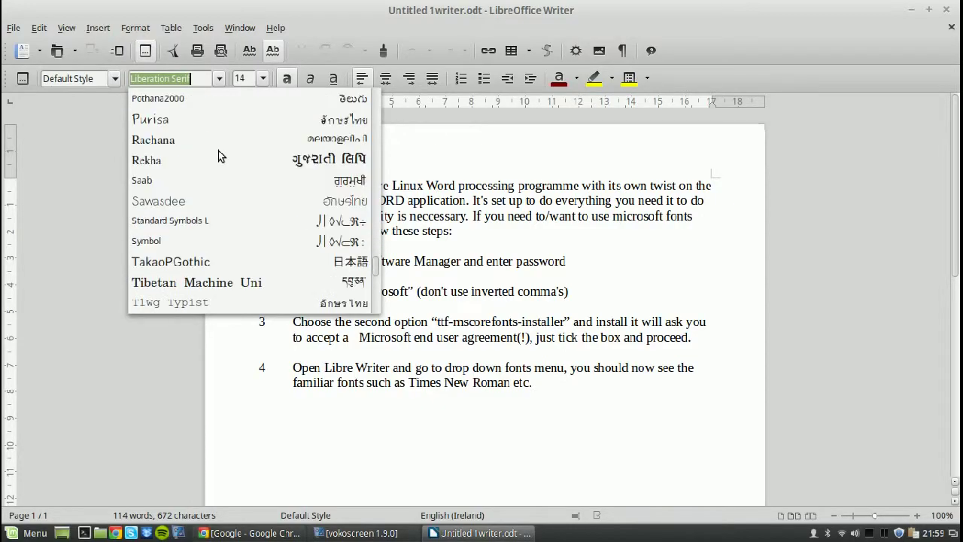
scroll(219, 150, "down", 1)
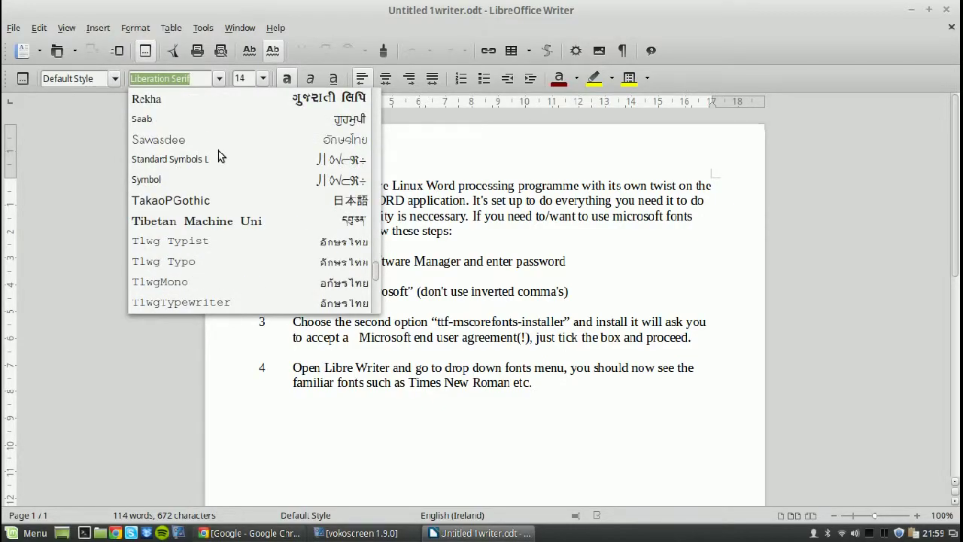
scroll(218, 150, "down", 1)
scroll(218, 150, "down", 1)
scroll(221, 155, "down", 1)
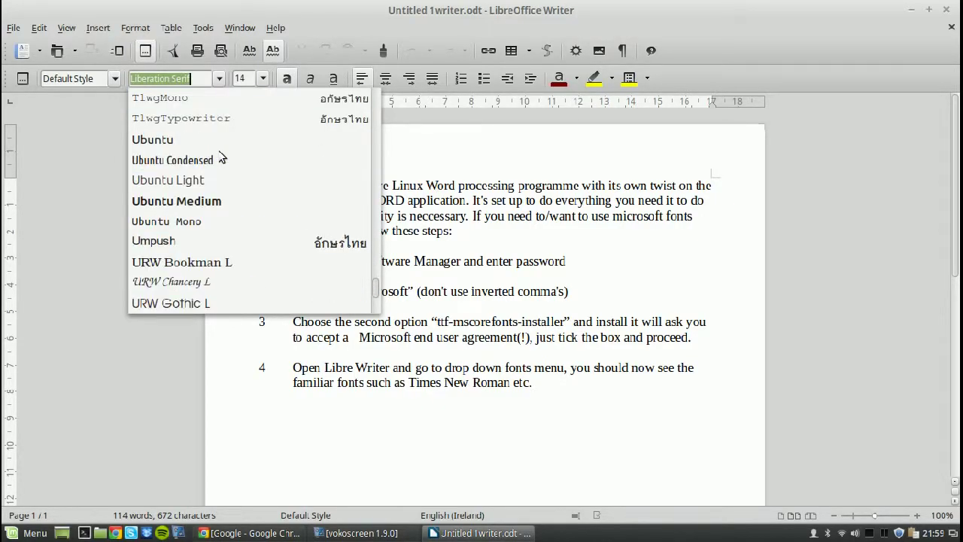
scroll(218, 154, "down", 3)
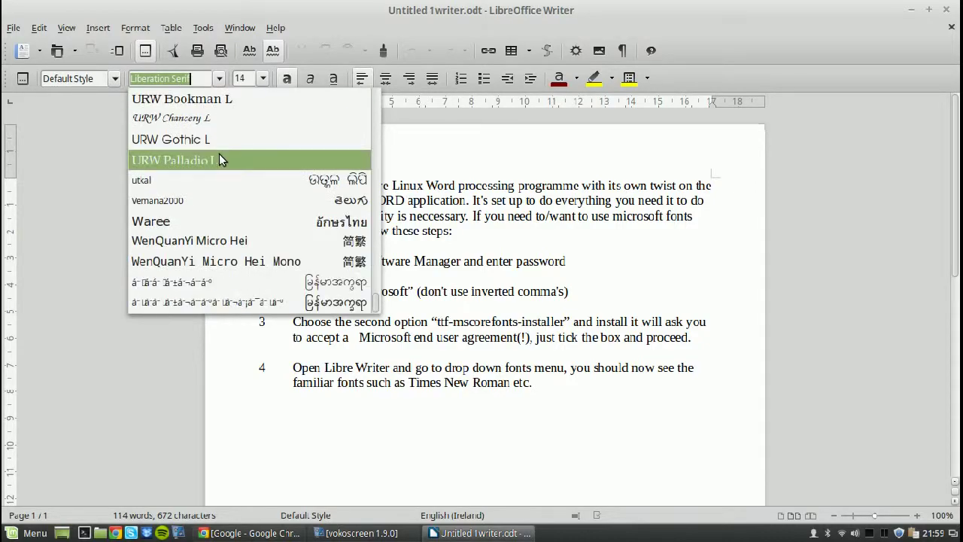
left_click(40, 141)
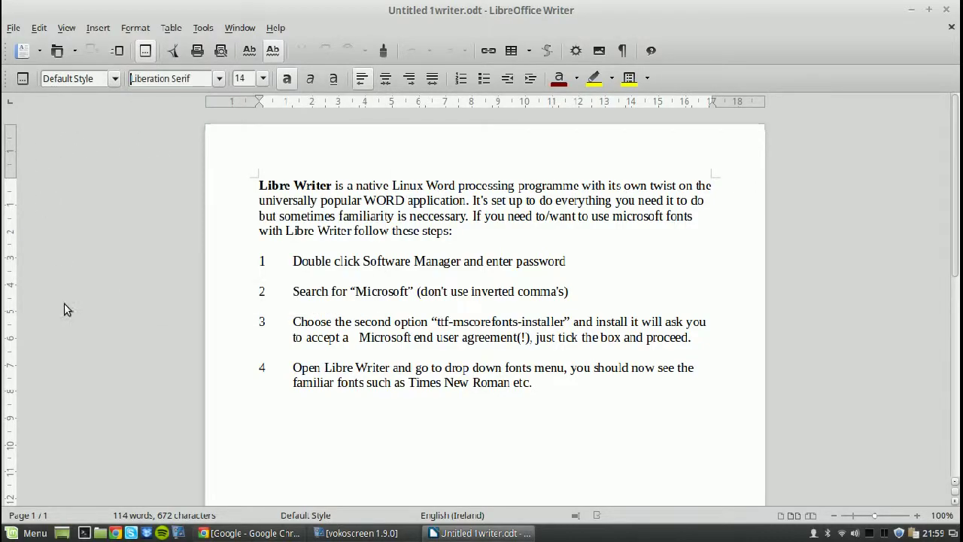
Launch Software Manager from the Menu and enter the administrator password
left_click(29, 533)
mouse_move(149, 352)
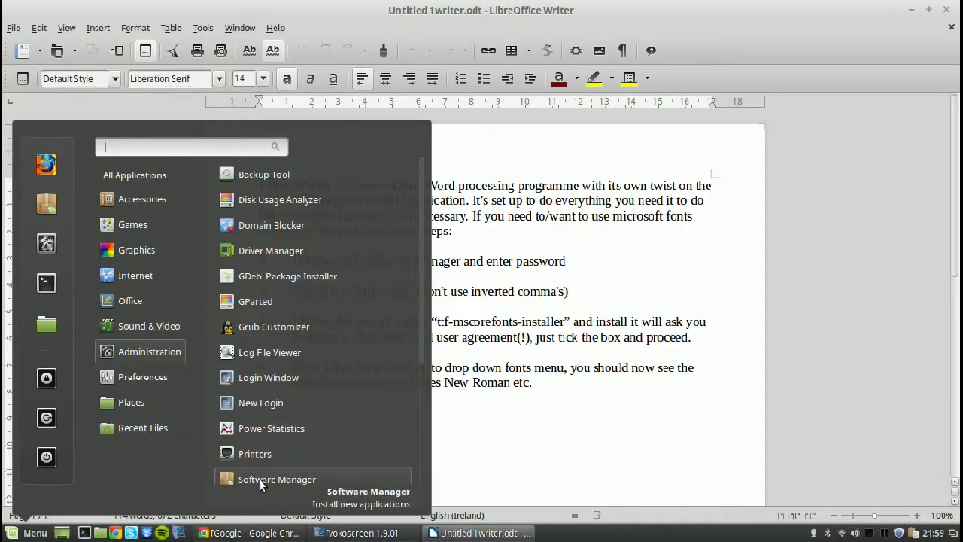
left_click(328, 468)
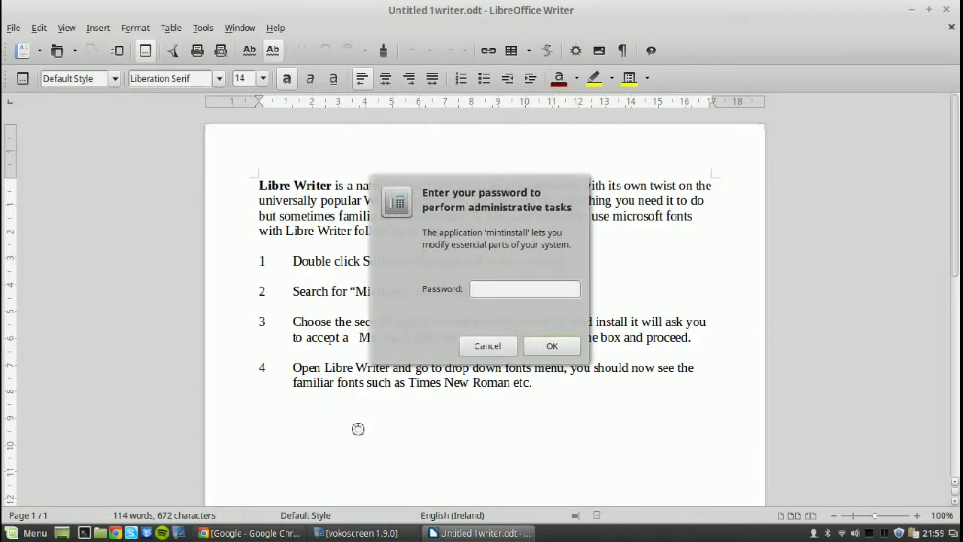
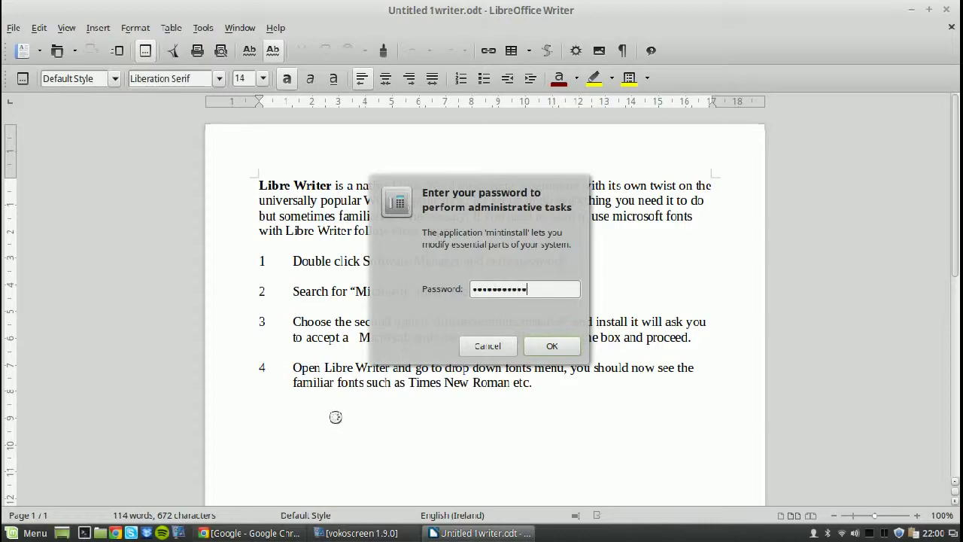
key("Return")
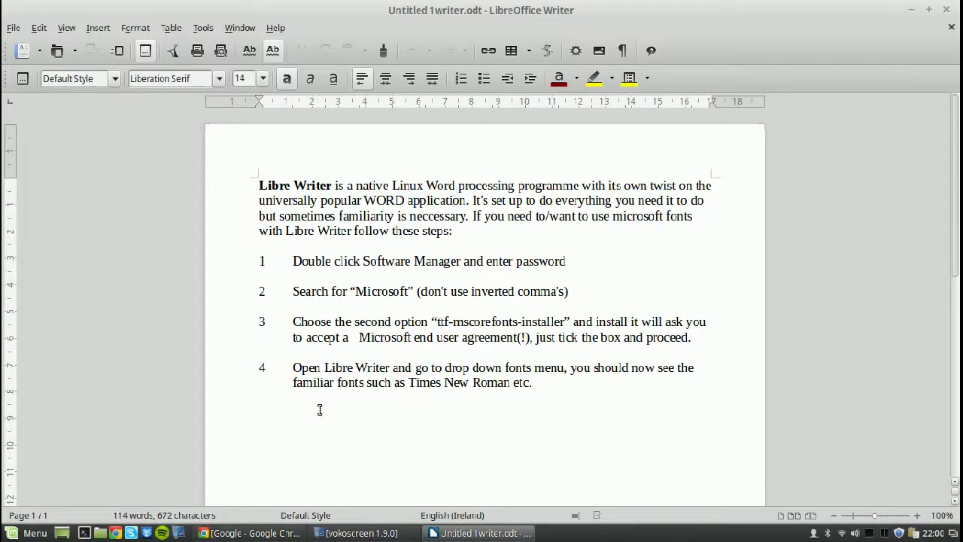
Search for 'microsoft' and open the ttf-mscorefonts-installer package page
type("microsoft")
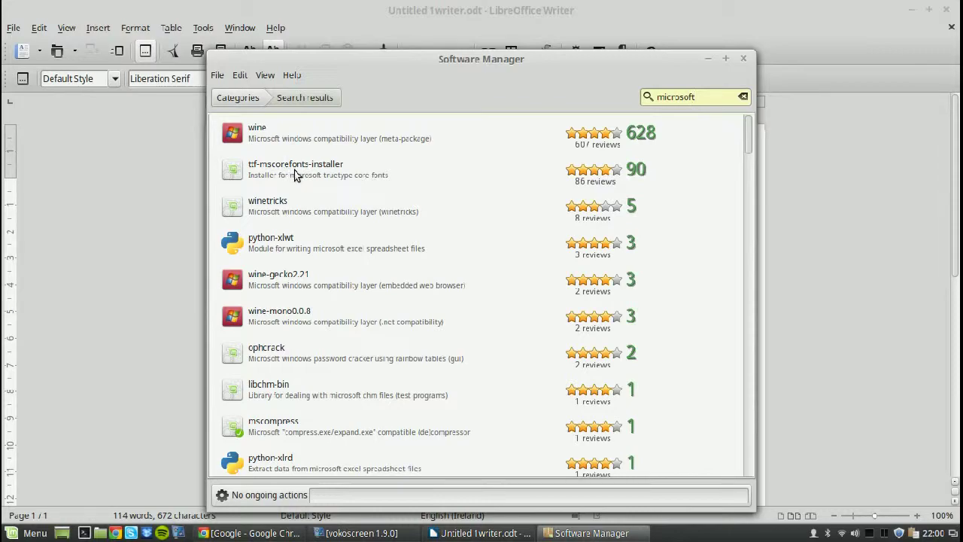
double_click(294, 172)
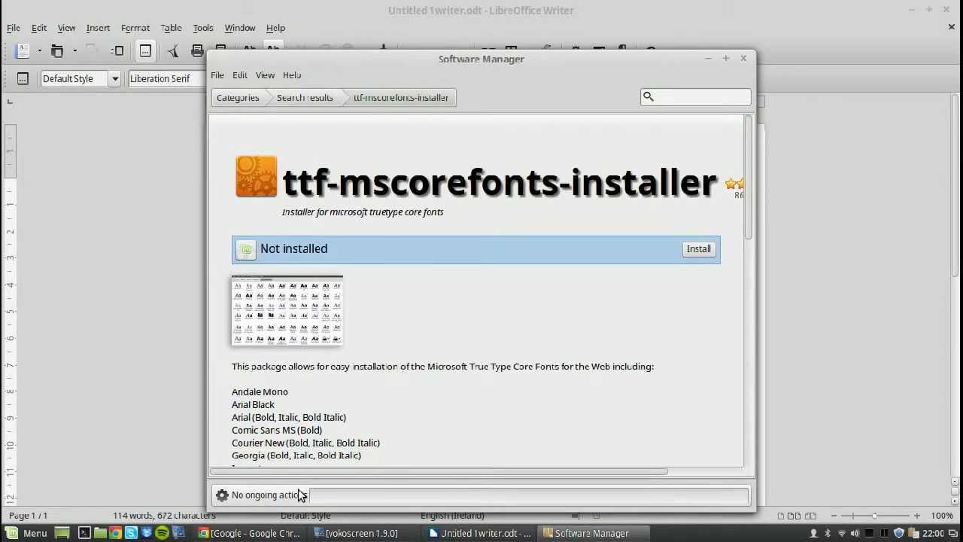
Install ttf-mscorefonts-installer, then close Software Manager once it shows Installed
scroll(397, 305, "down", 3)
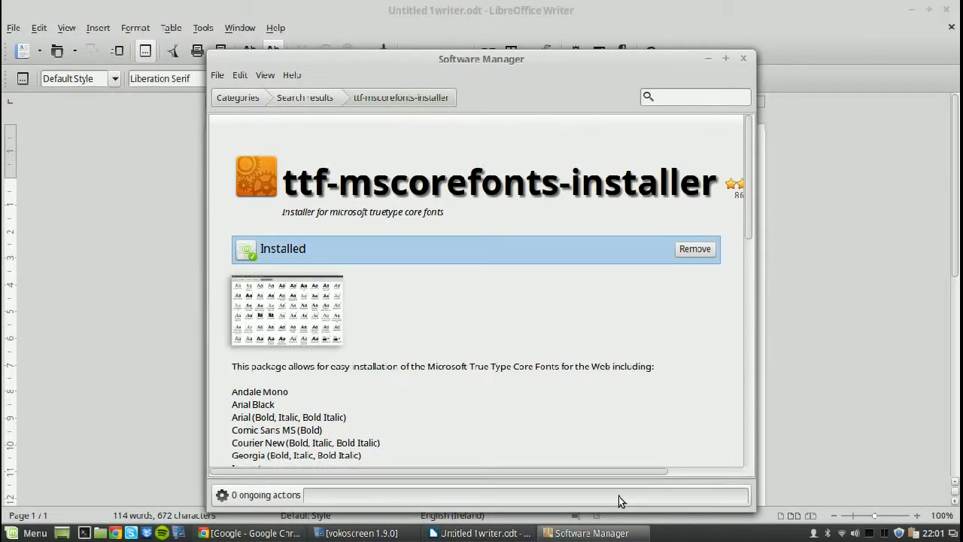
left_click(742, 58)
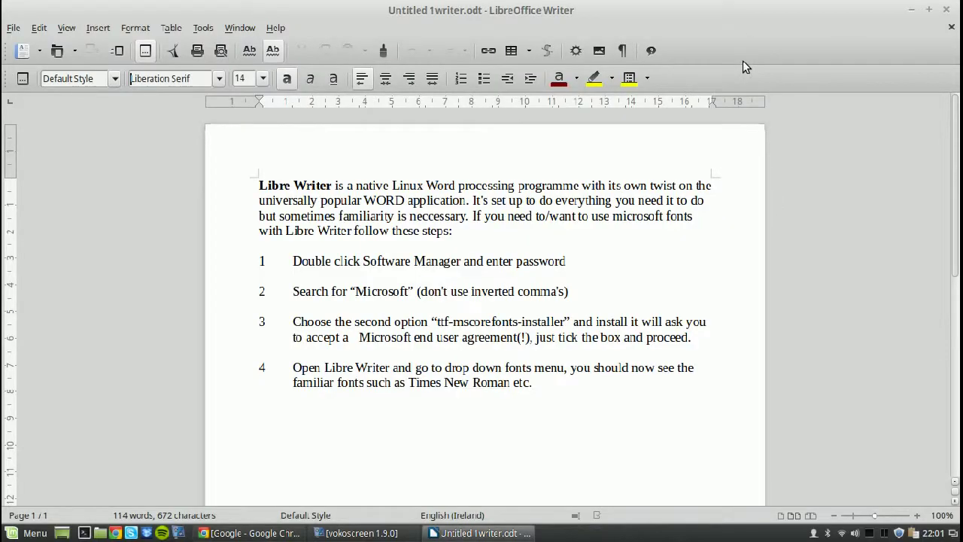
Below step 4, note the Microsoft agreement was previously accepted, then add 'Lets check the font list above.'
left_click(540, 382)
key("Return")
key("Return")
type("I had previously accepted the ")
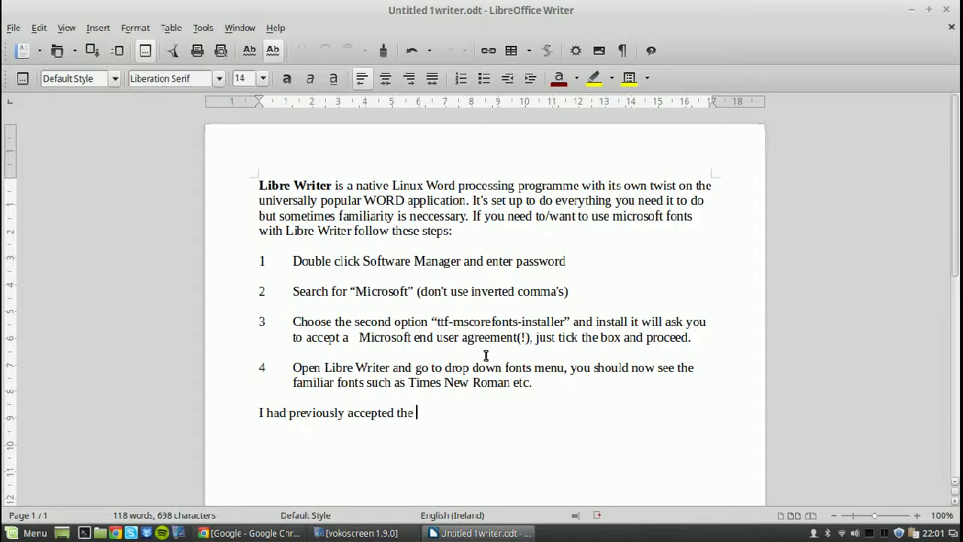
type("Microsoft end user agreement so it ")
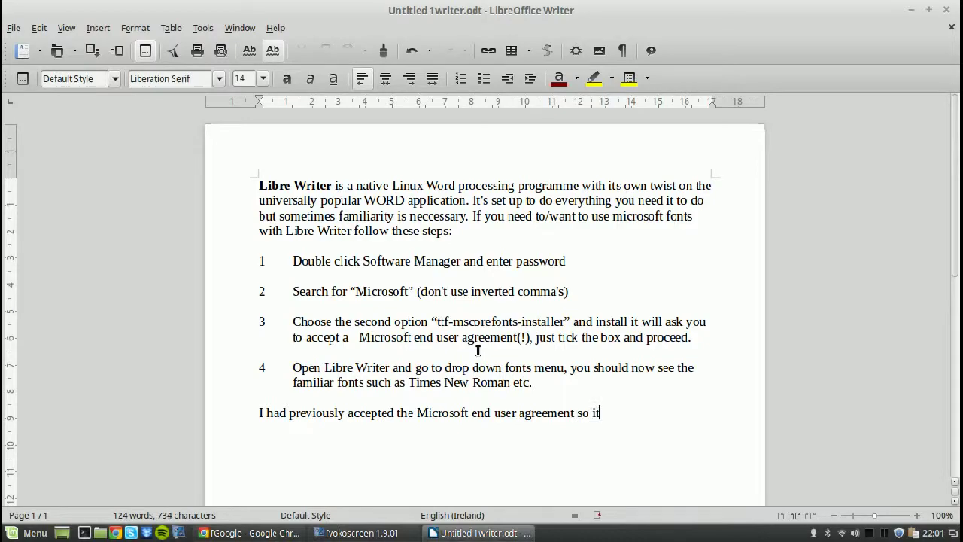
type("did not appear this time.")
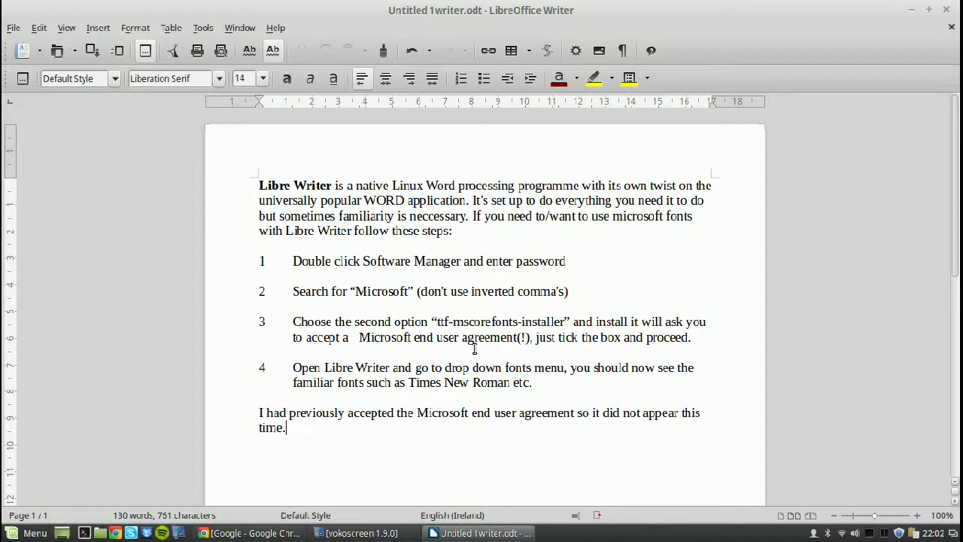
type("Lets check the font list above.")
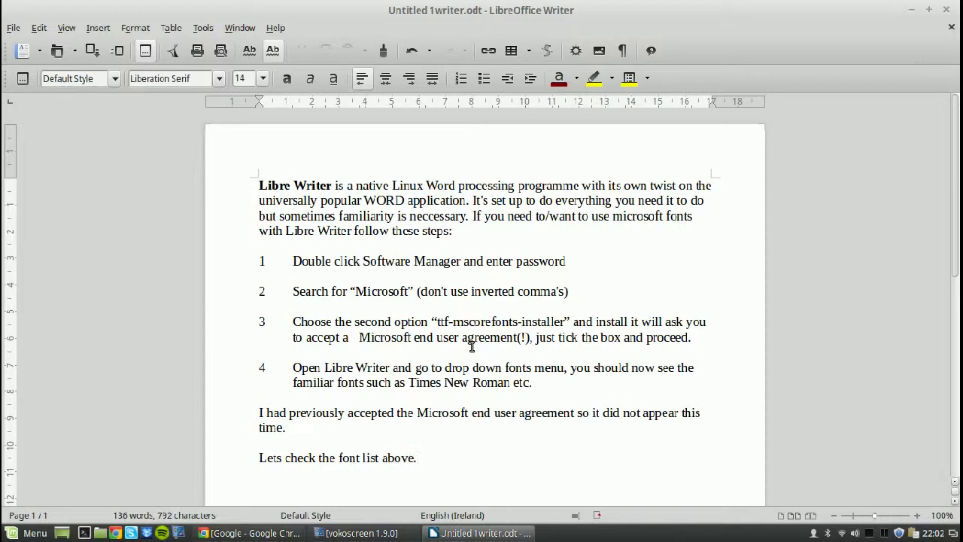
left_click(219, 81)
scroll(198, 181, "down", 1)
scroll(198, 186, "down", 3)
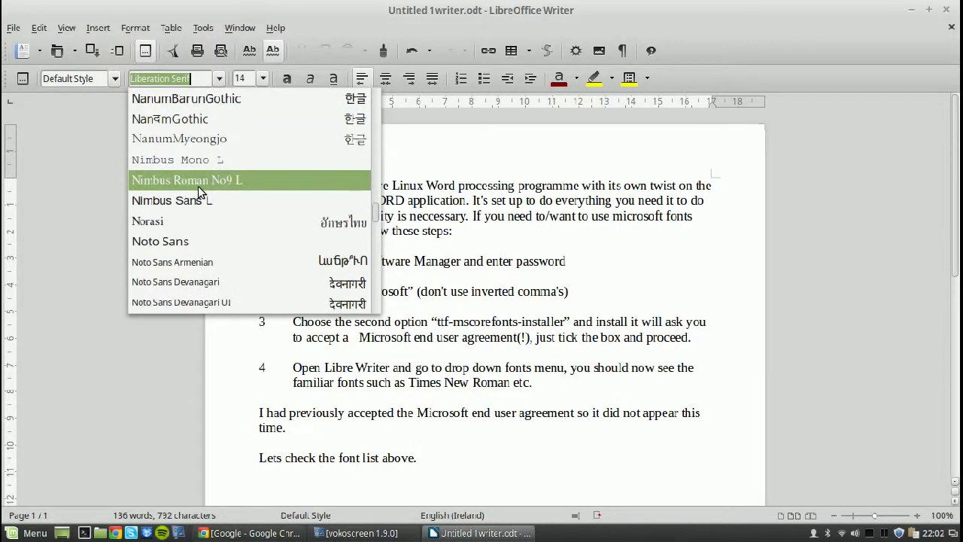
scroll(198, 186, "down", 2)
scroll(198, 186, "down", 1)
scroll(198, 186, "down", 4)
scroll(198, 186, "down", 1)
scroll(198, 186, "down", 1)
scroll(198, 186, "down", 2)
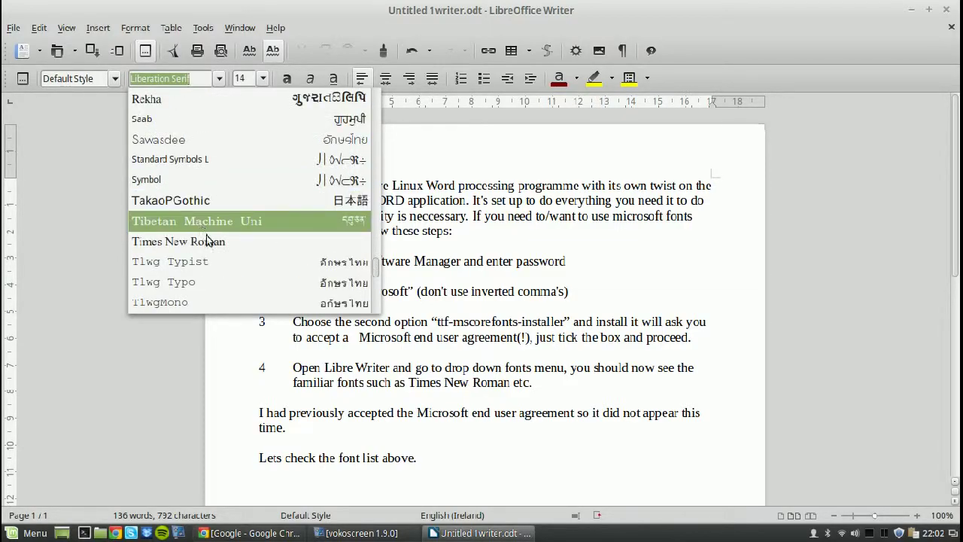
scroll(210, 243, "up", 5)
scroll(210, 243, "up", 4)
scroll(210, 243, "up", 5)
scroll(220, 229, "up", 5)
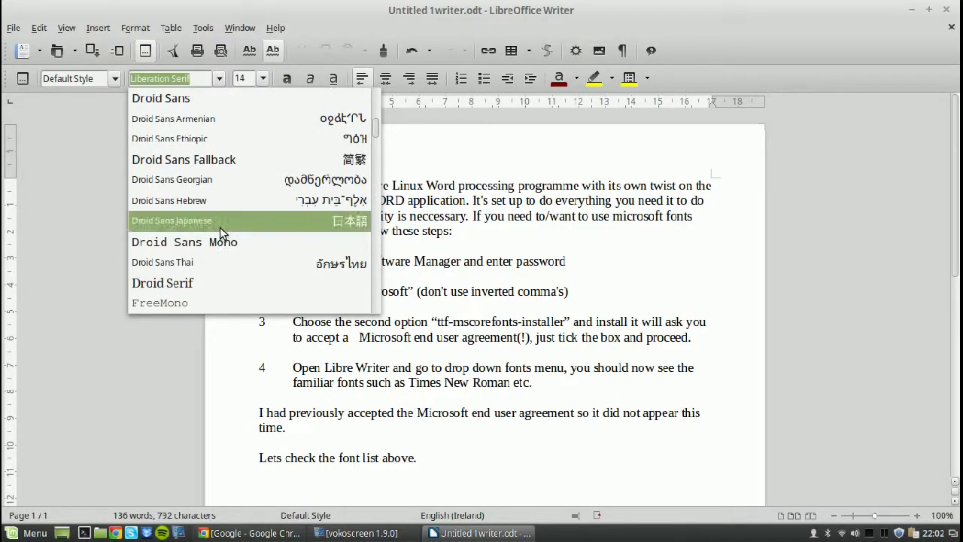
scroll(220, 226, "up", 5)
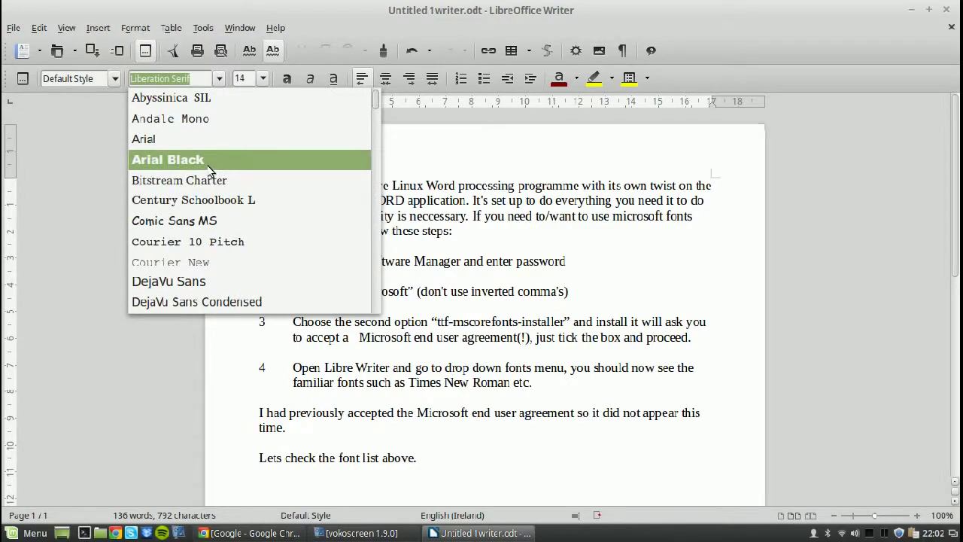
scroll(207, 166, "down", 1)
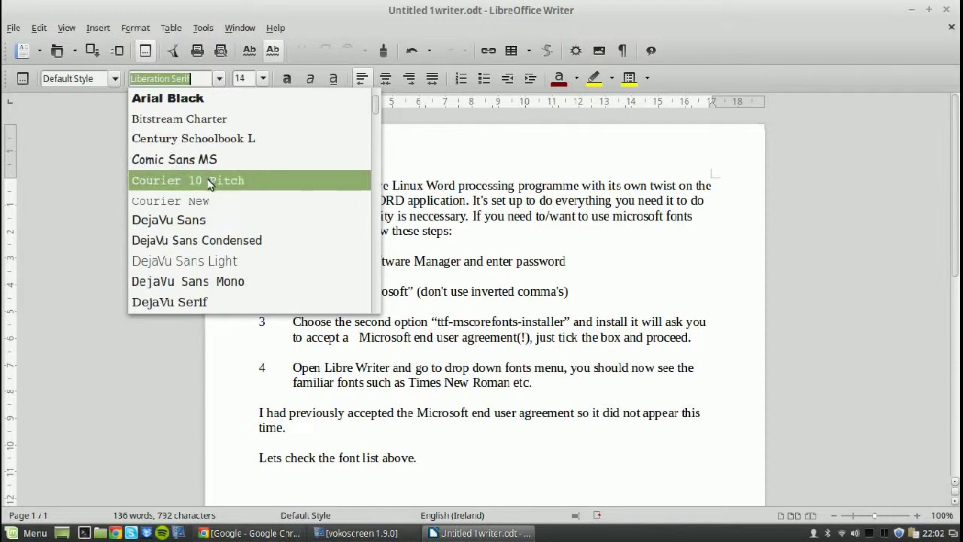